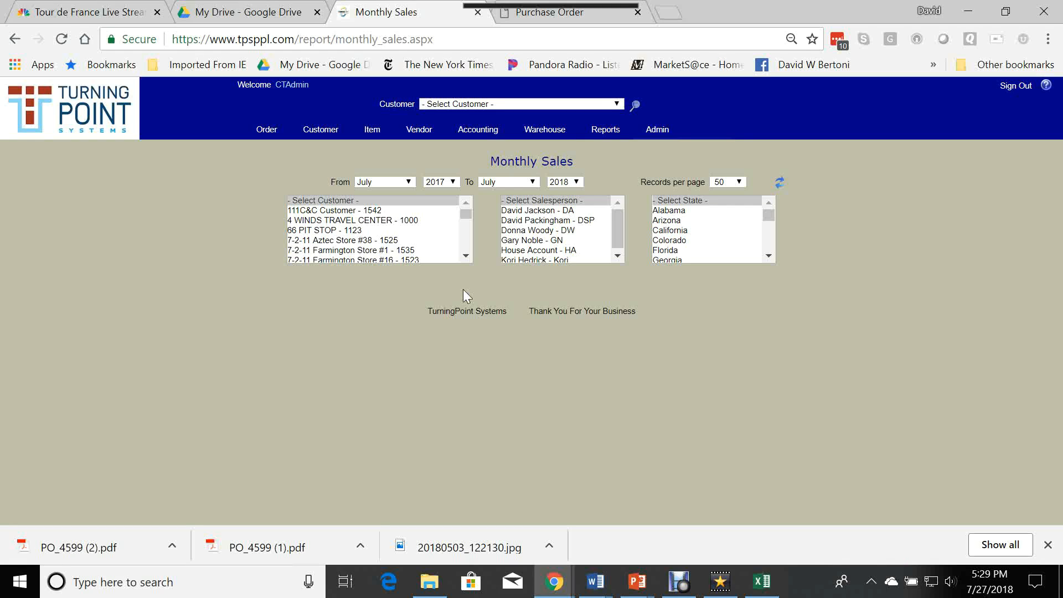
# Step: Run the Potential Stock Outs report filtered to the vendor Core-Mark
pyautogui.moveTo(603, 135)
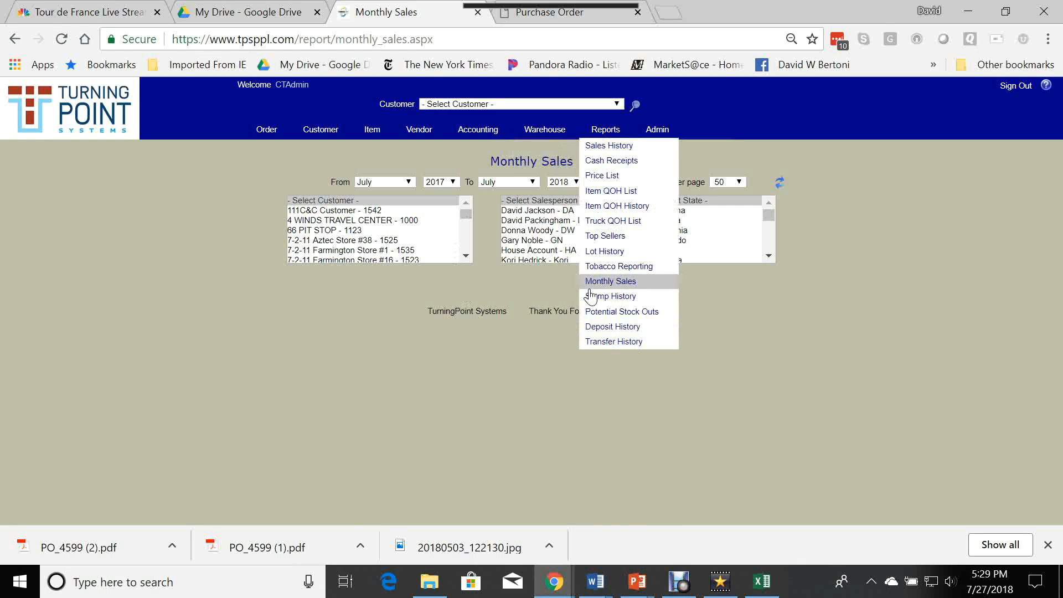
pyautogui.click(611, 314)
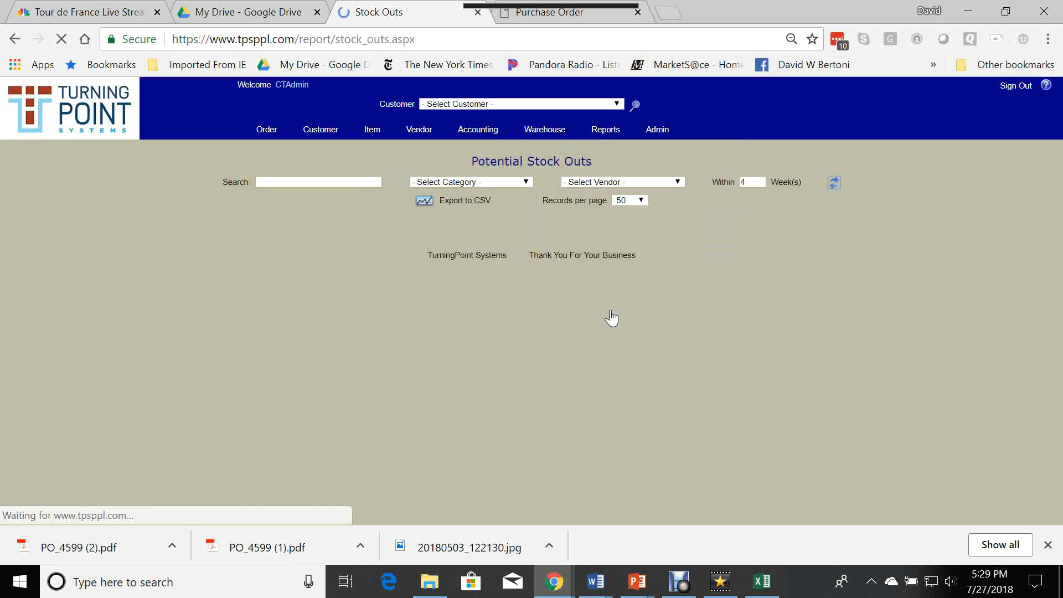
pyautogui.click(678, 183)
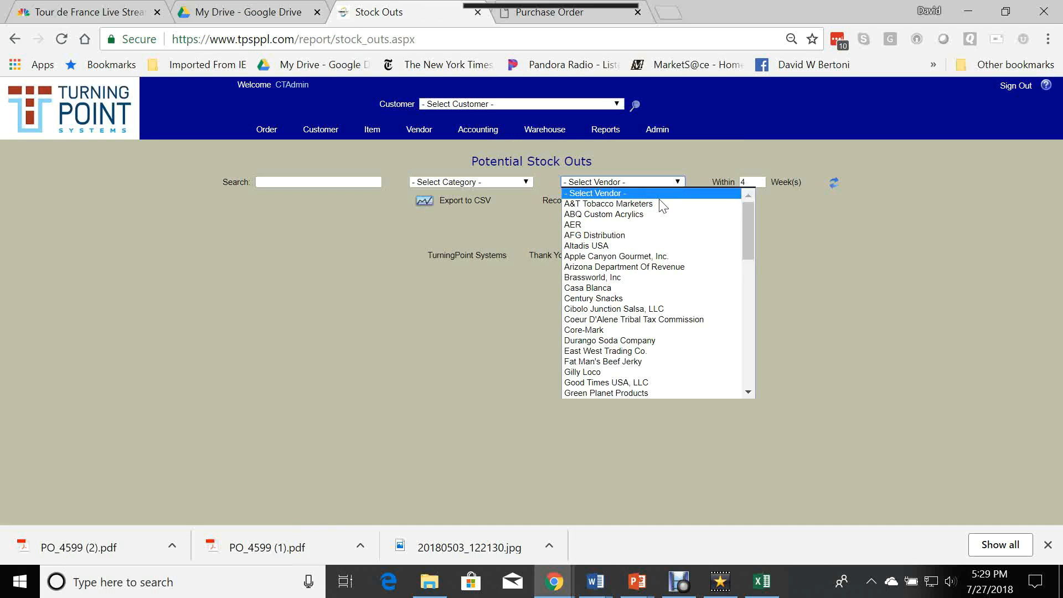
pyautogui.click(585, 331)
pyautogui.click(834, 183)
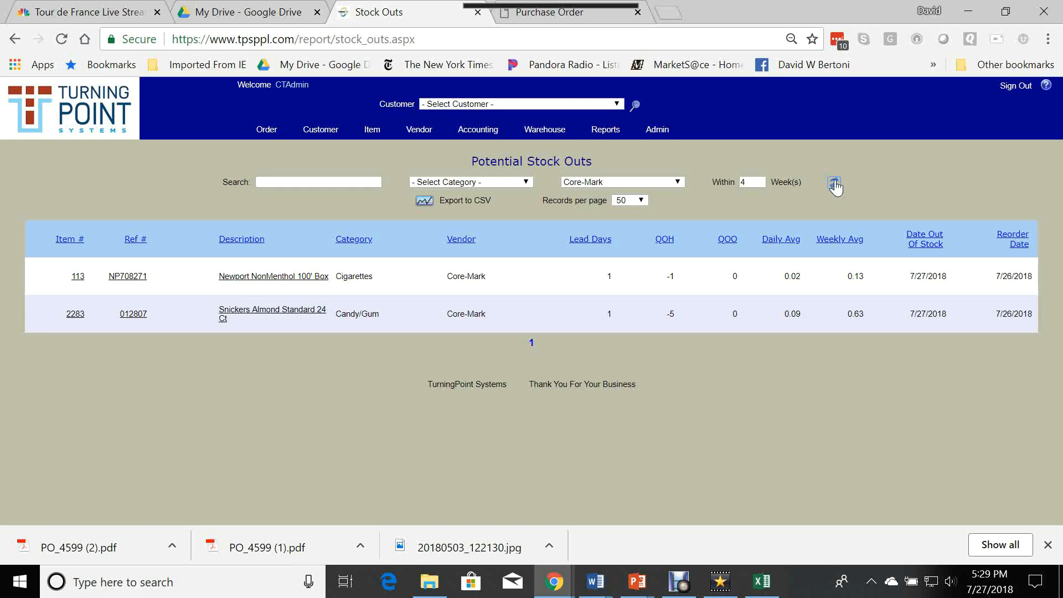
# Step: Set the minimum quantity of item 2283, Snickers Almond Standard 24 Ct, to 20 and save the item
pyautogui.moveTo(367, 132)
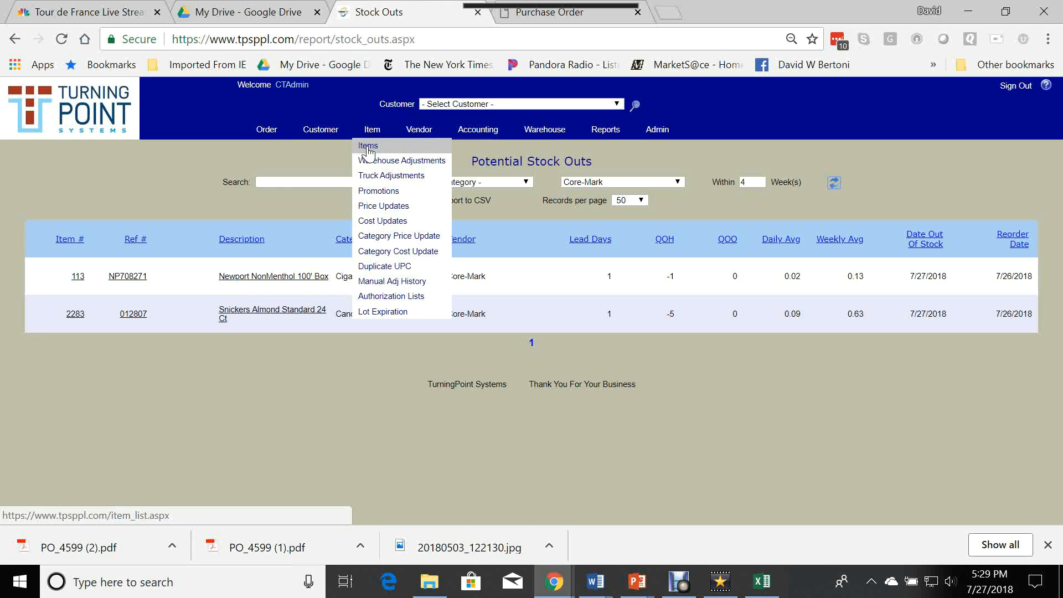
pyautogui.click(367, 147)
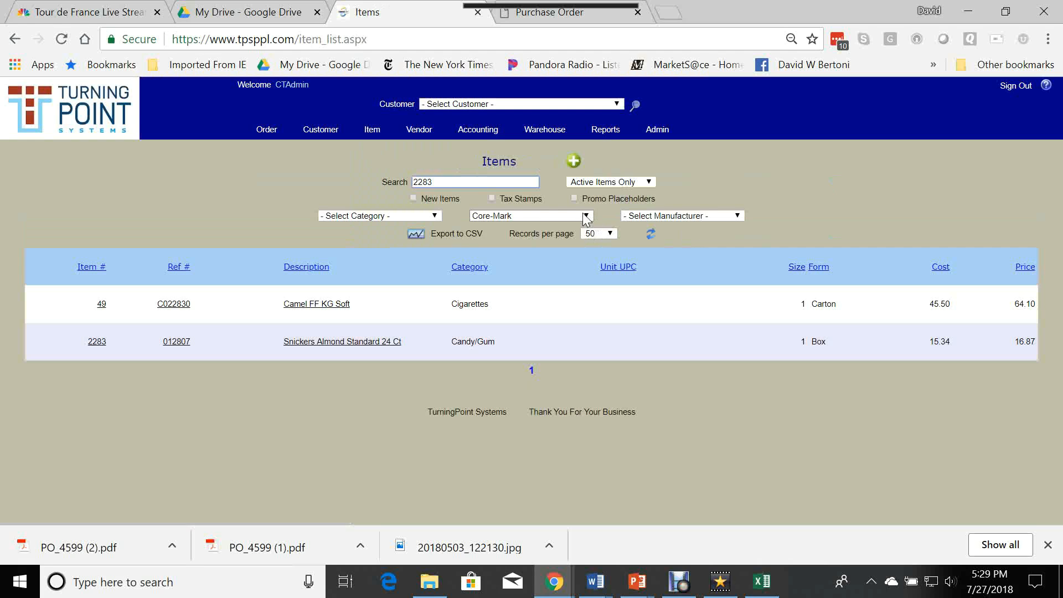
pyautogui.moveTo(439, 182); pyautogui.dragTo(333, 163)
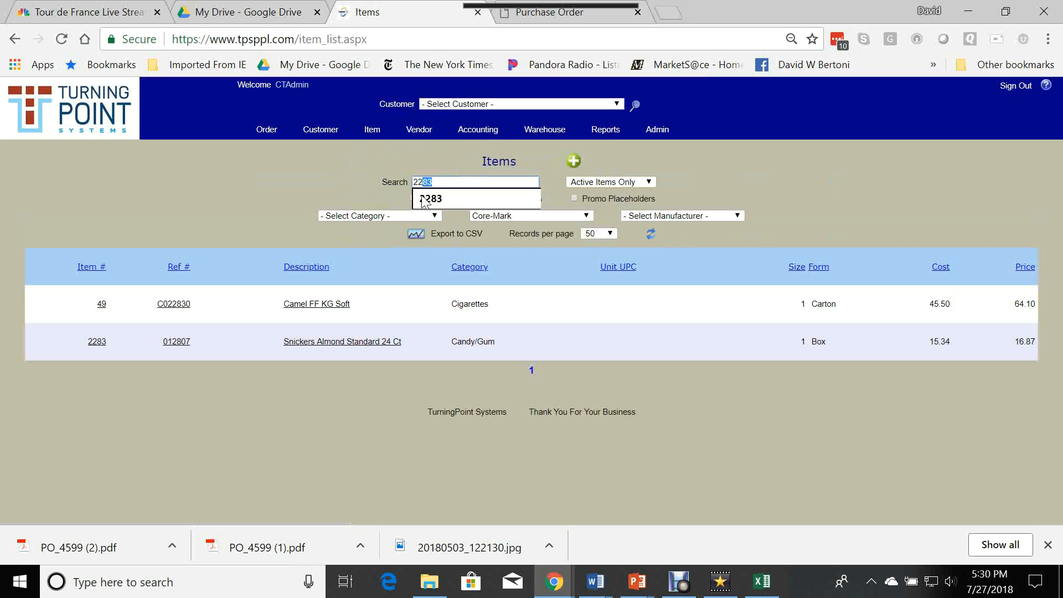
pyautogui.click(320, 348)
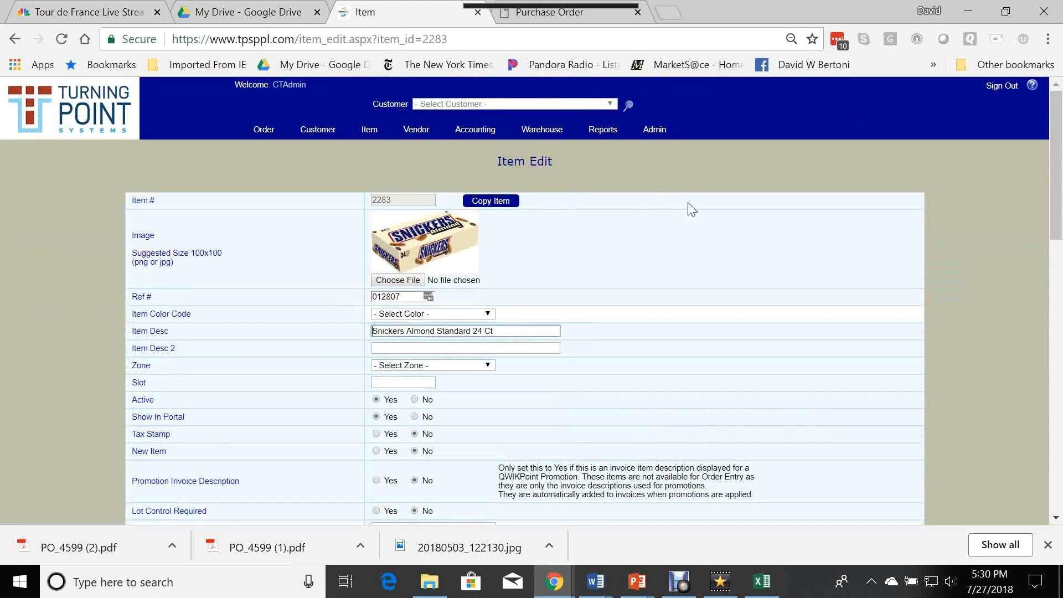
pyautogui.scroll(-12, 697, 212)
pyautogui.scroll(-3, 692, 211)
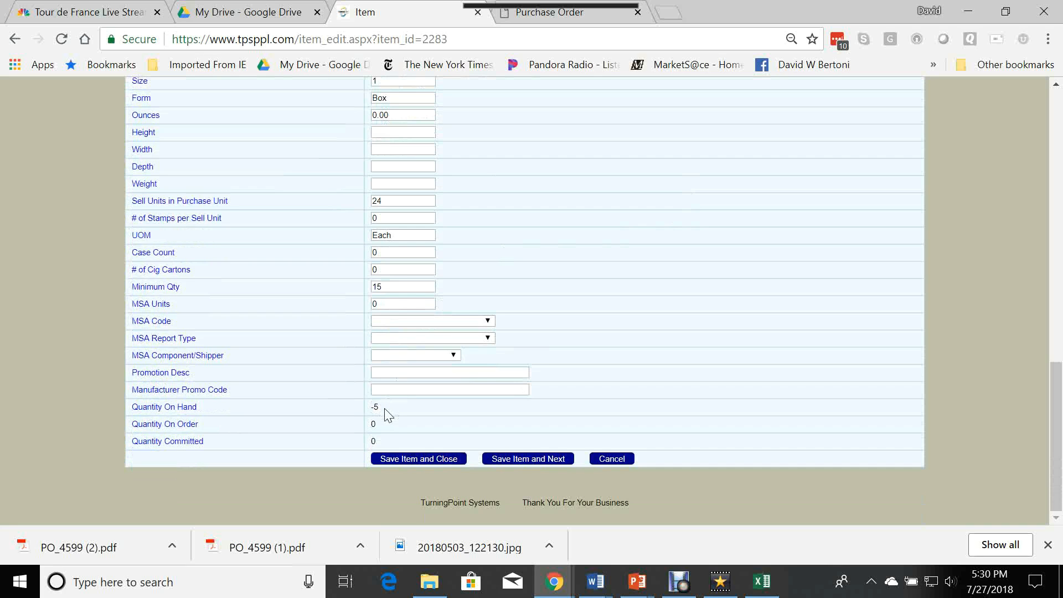
pyautogui.doubleClick(378, 286)
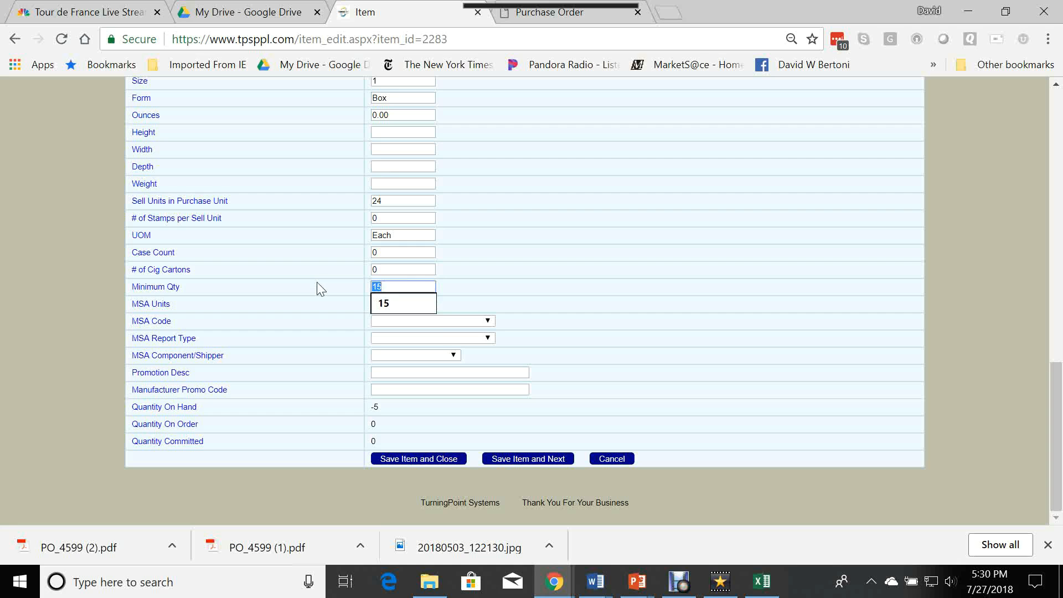
pyautogui.write('20')
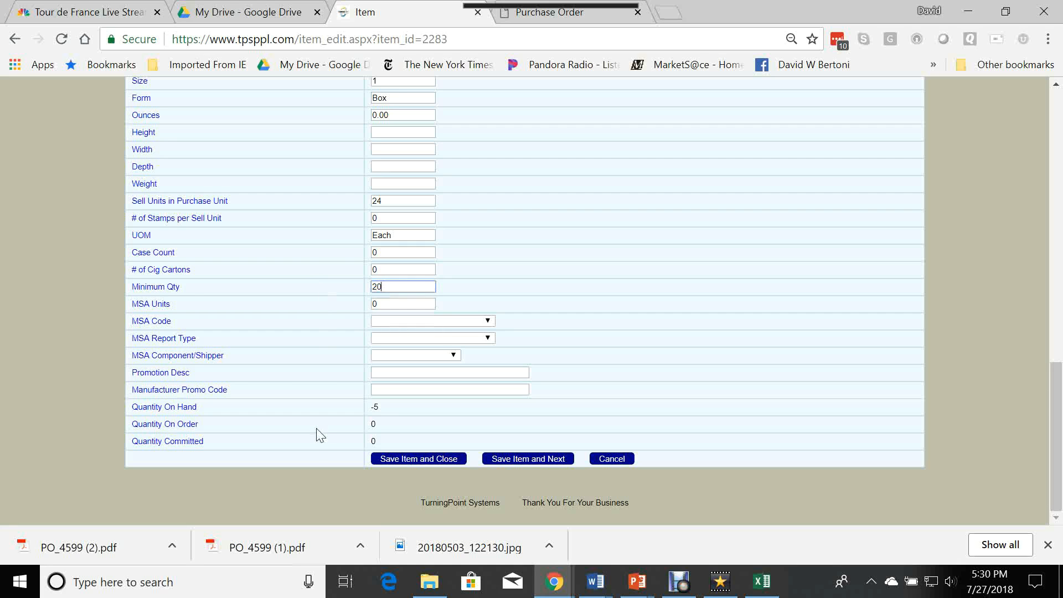
pyautogui.click(416, 459)
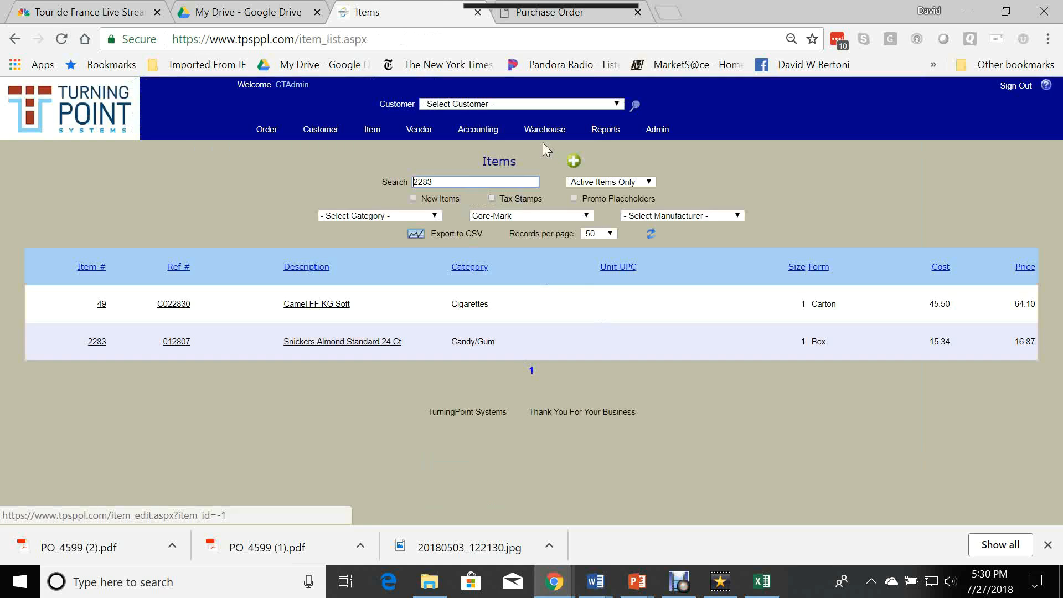
# Step: Run the Top Sellers report by items and review the listed items, their vendors and shipped quantities
pyautogui.moveTo(608, 134)
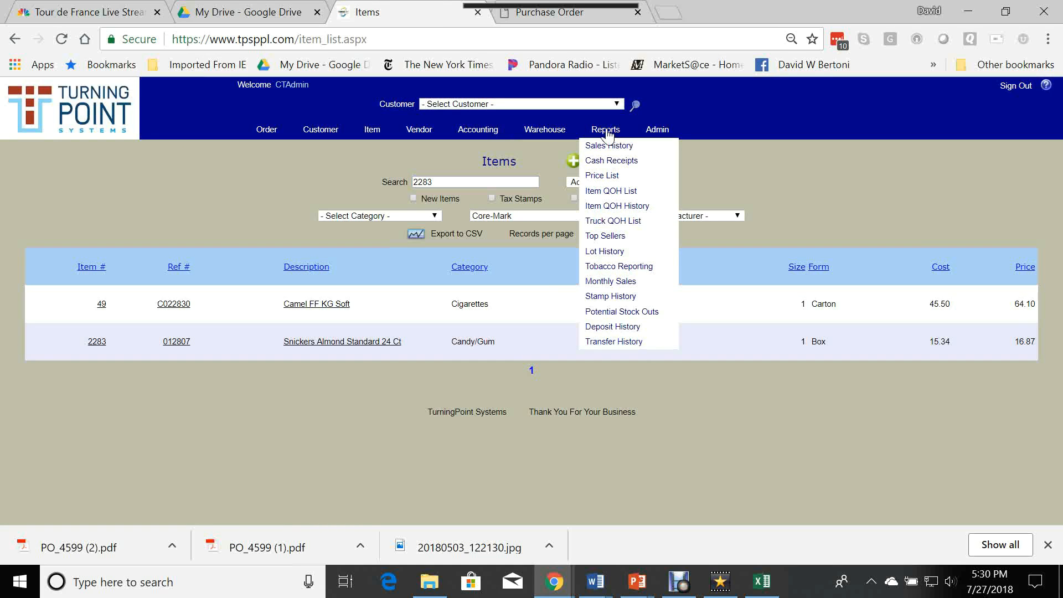
pyautogui.click(607, 237)
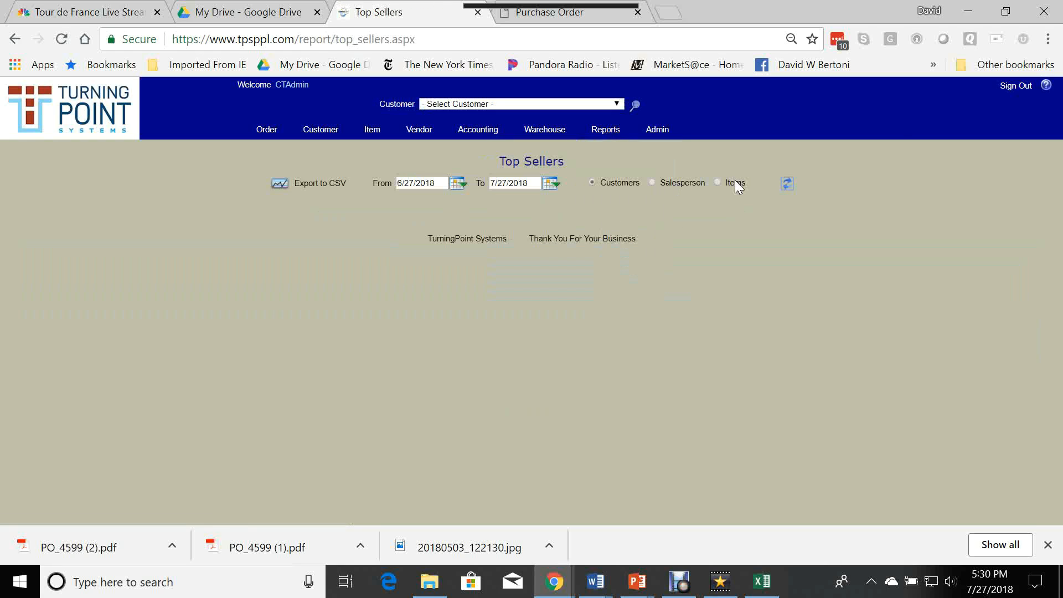
pyautogui.click(717, 182)
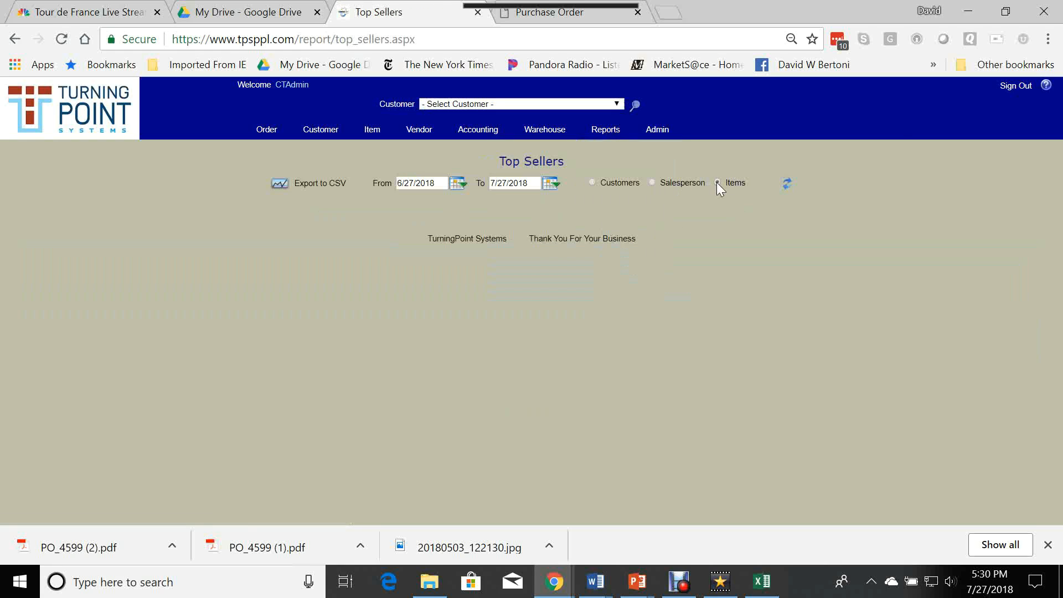
pyautogui.click(789, 186)
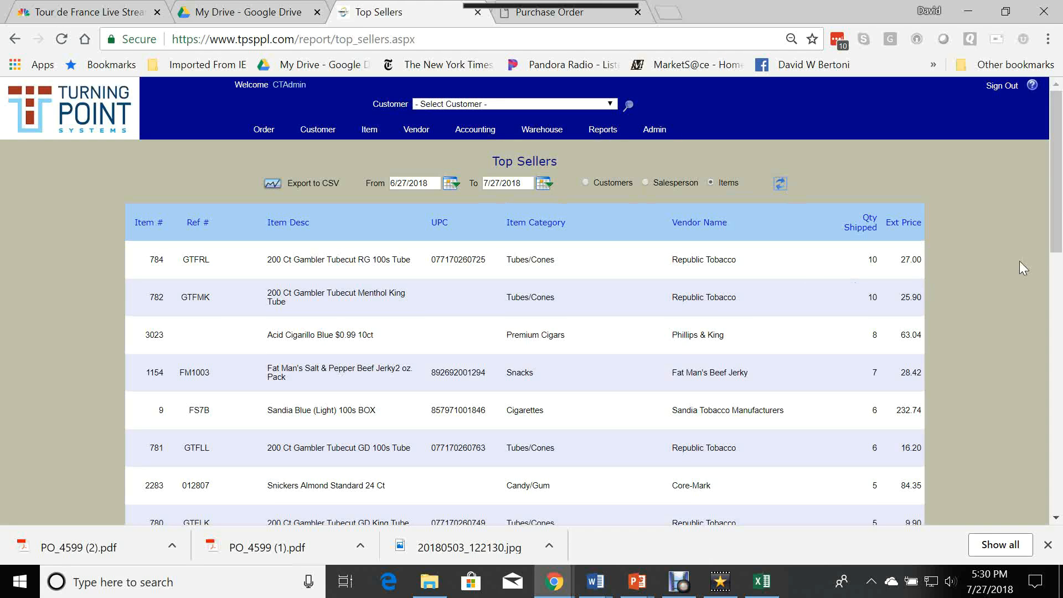
pyautogui.moveTo(1056, 165); pyautogui.dragTo(1058, 189)
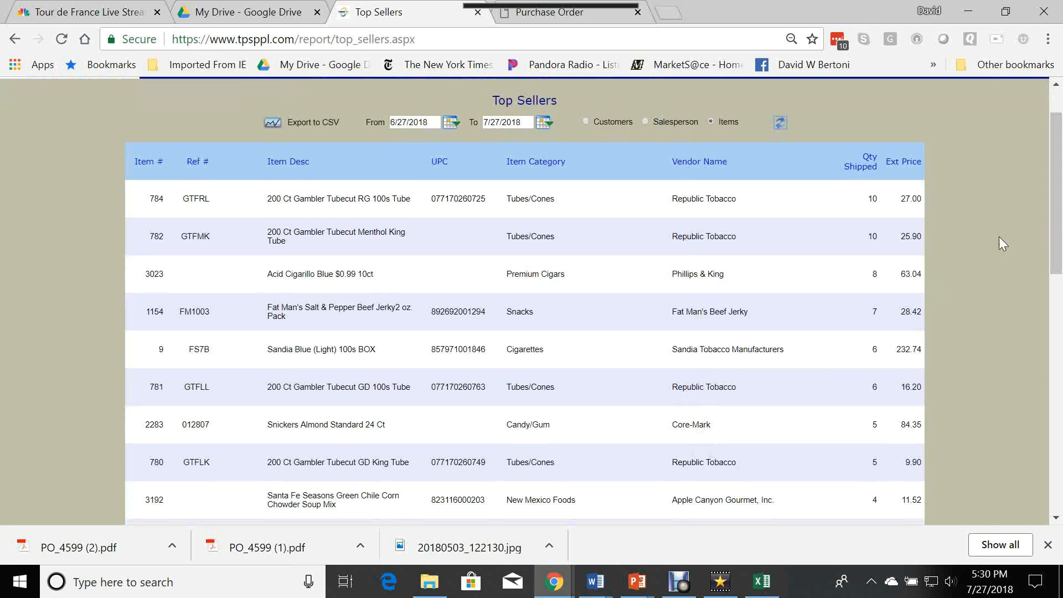
pyautogui.moveTo(1059, 185); pyautogui.dragTo(1059, 288)
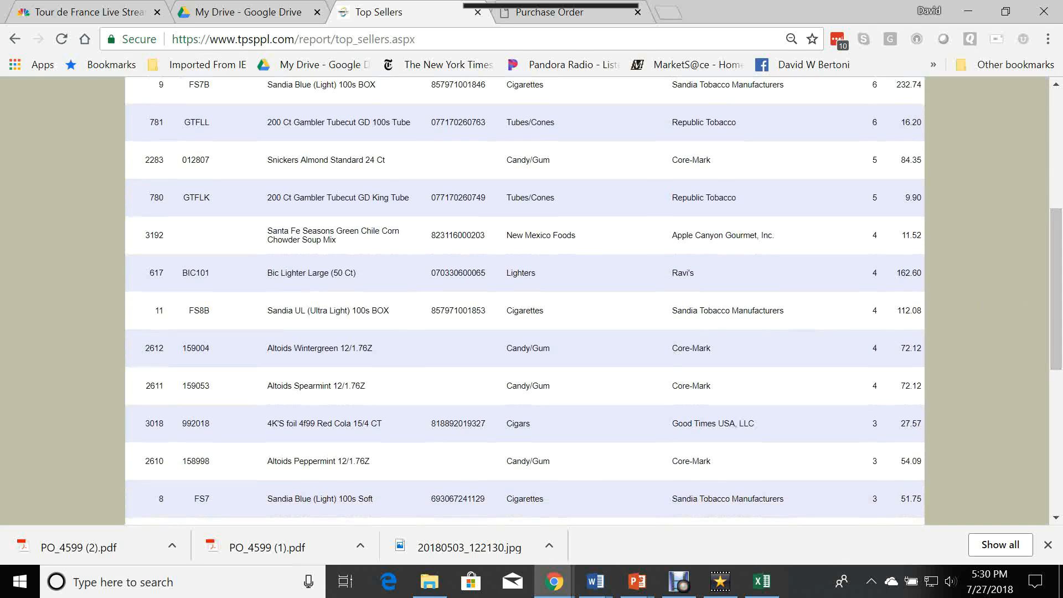
pyautogui.moveTo(1057, 299); pyautogui.dragTo(1056, 411)
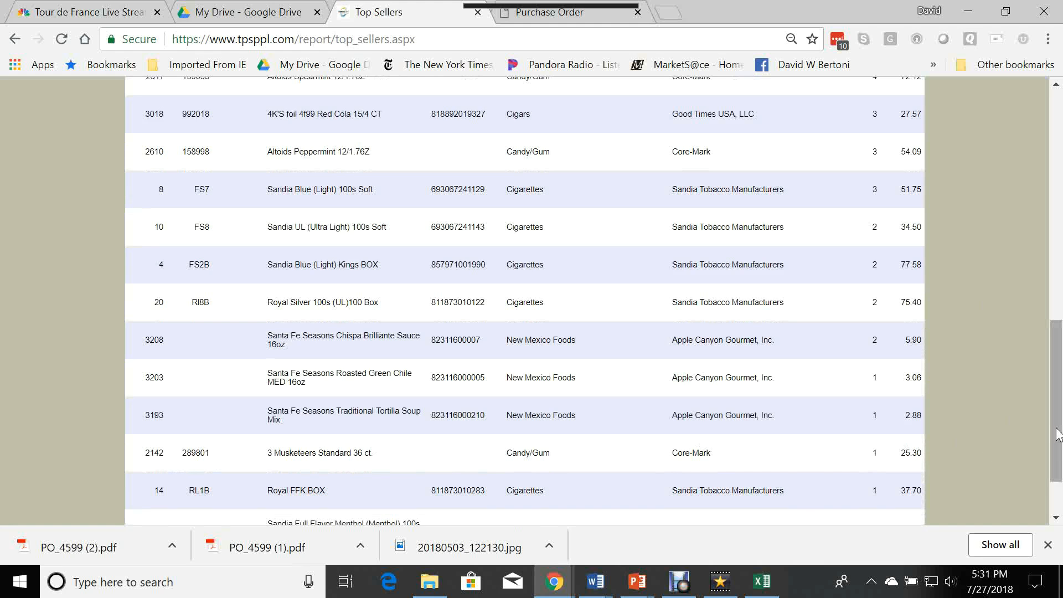
pyautogui.moveTo(1059, 437); pyautogui.dragTo(1051, 195)
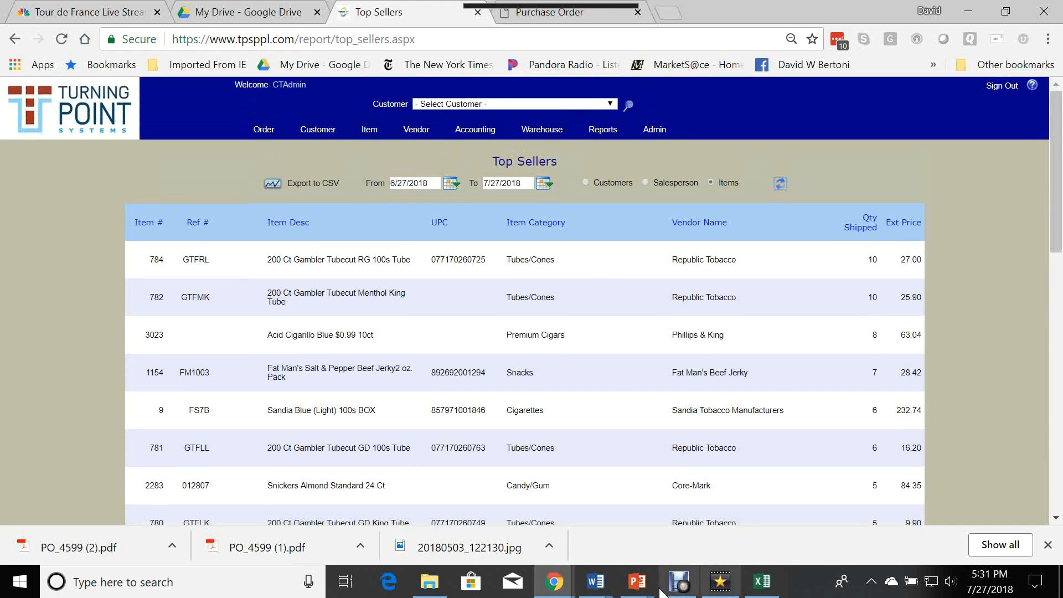
# Step: Filter the purchase orders by vendor Core-Mark and open that vendor's open purchase order for editing
pyautogui.moveTo(463, 132)
pyautogui.moveTo(418, 134)
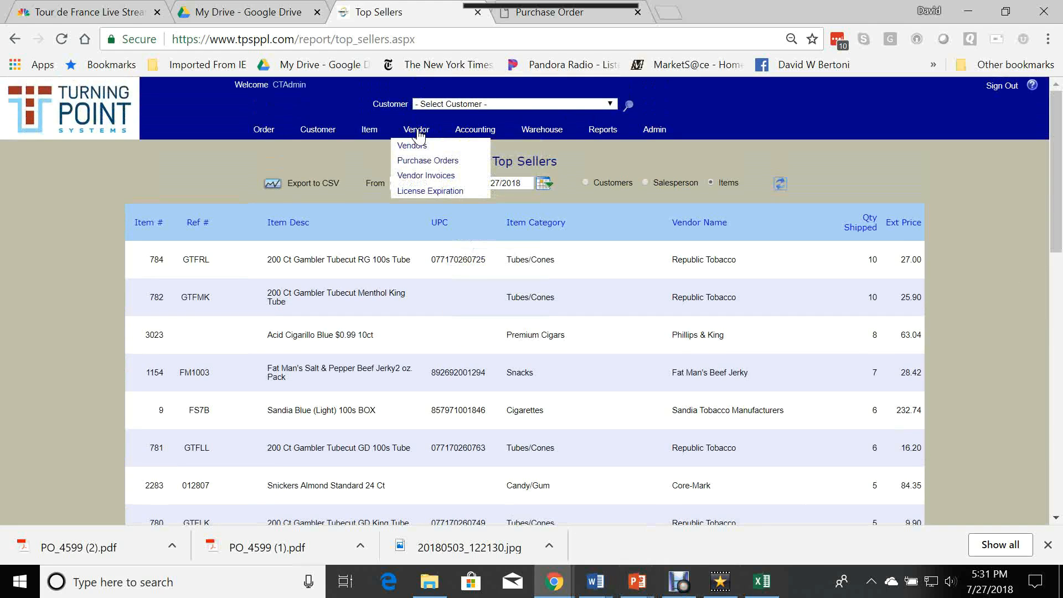
pyautogui.click(421, 160)
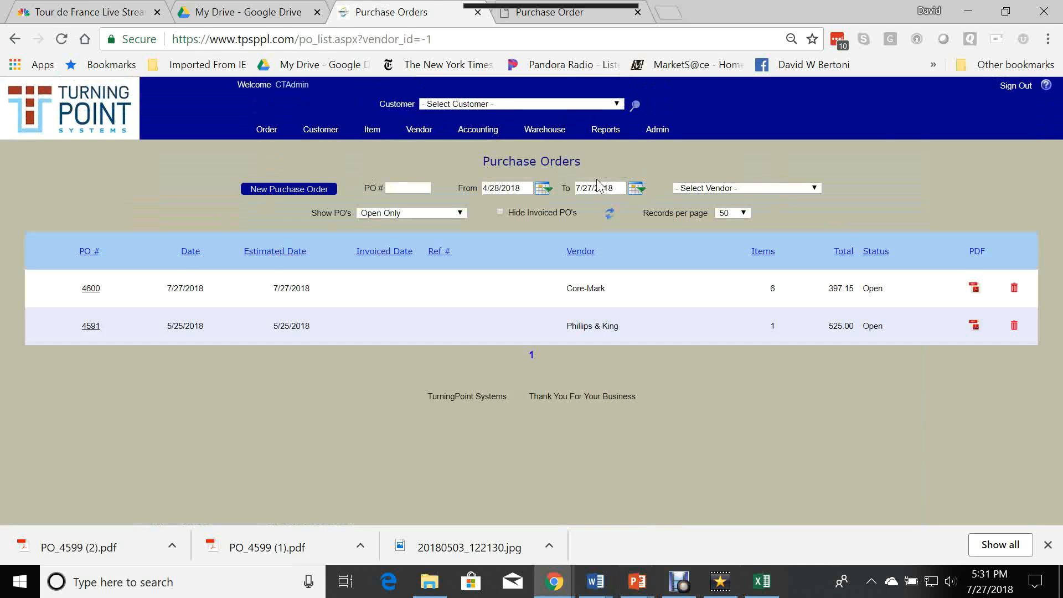
pyautogui.click(801, 191)
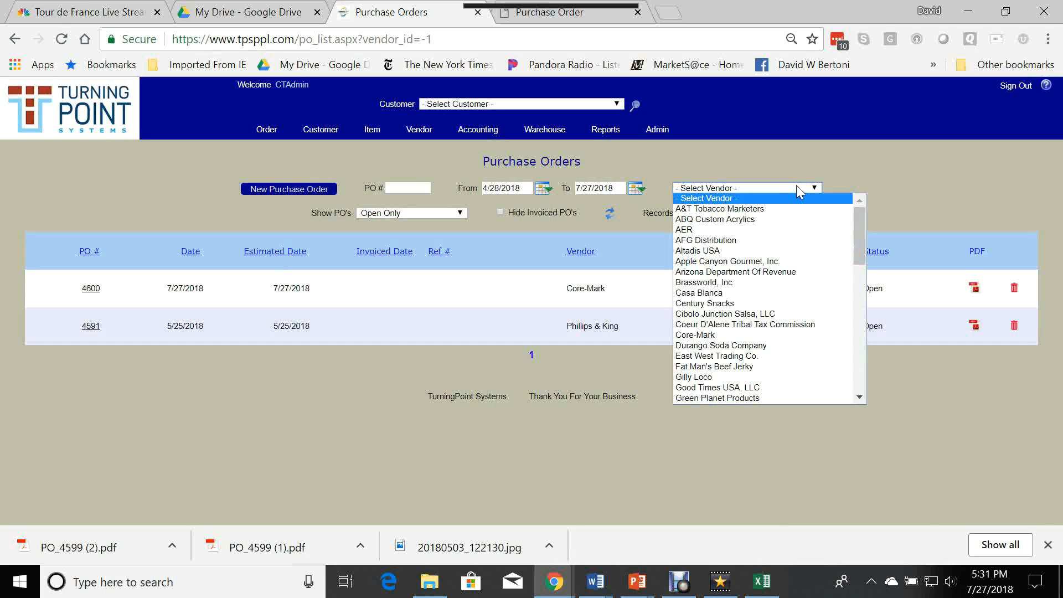
pyautogui.click(695, 335)
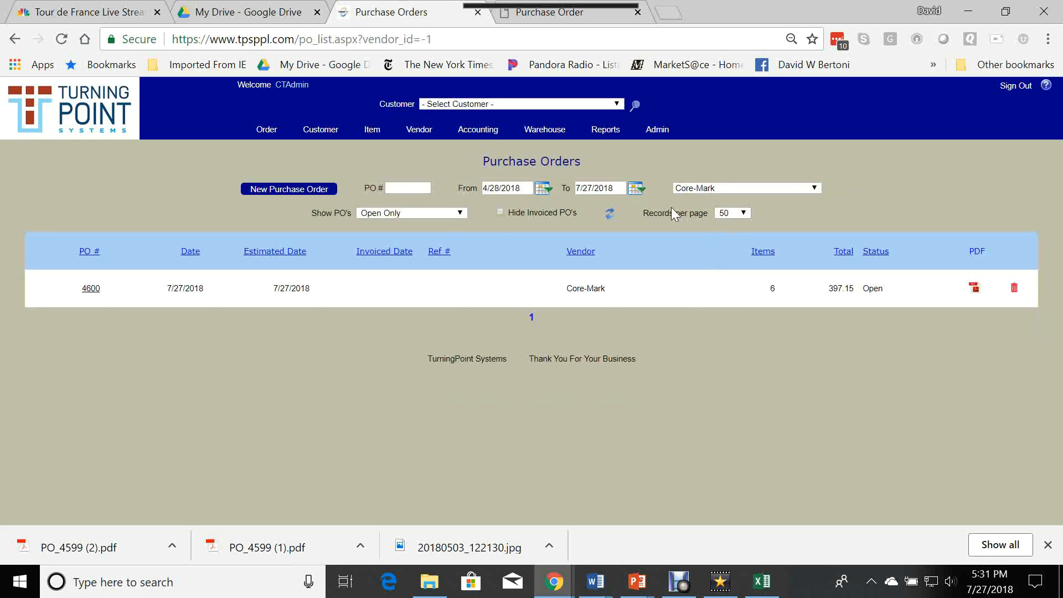
pyautogui.click(90, 290)
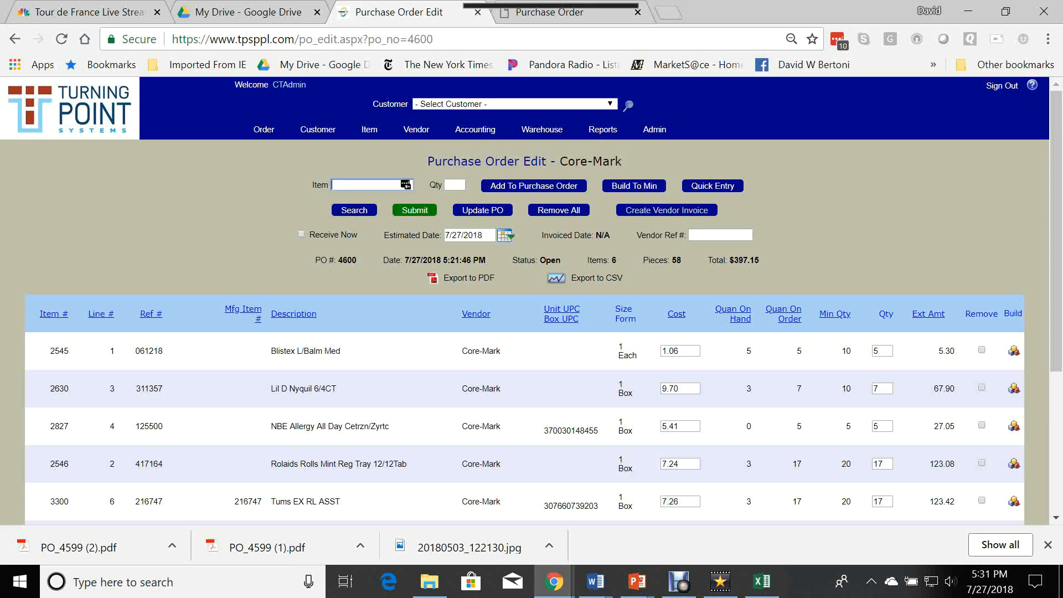
# Step: Add item 113 to the Core-Mark purchase order with its quantity built to the item's minimum
pyautogui.write('3')
pyautogui.click(450, 185)
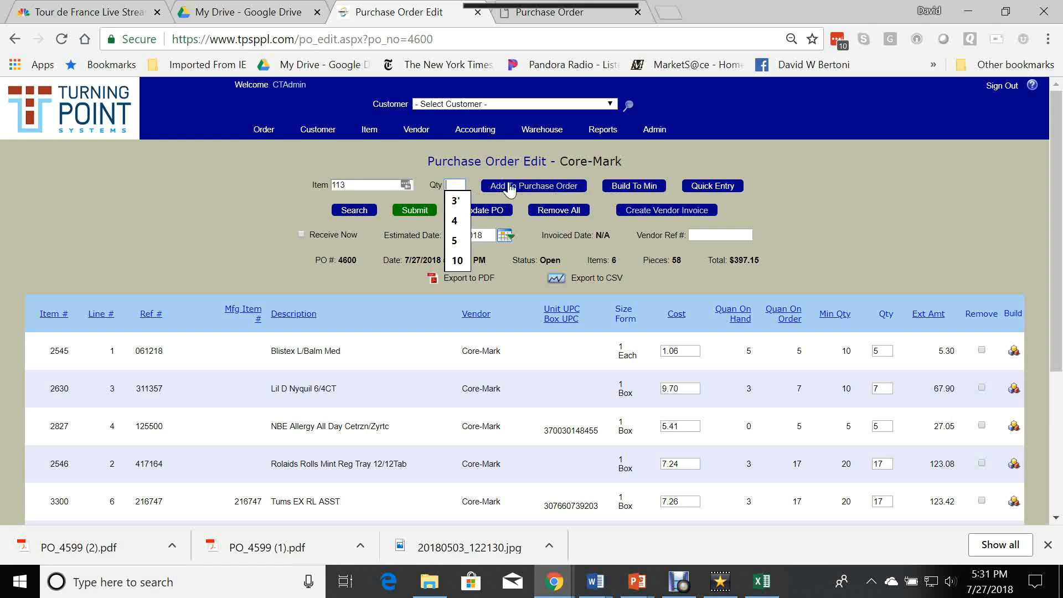
pyautogui.click(635, 191)
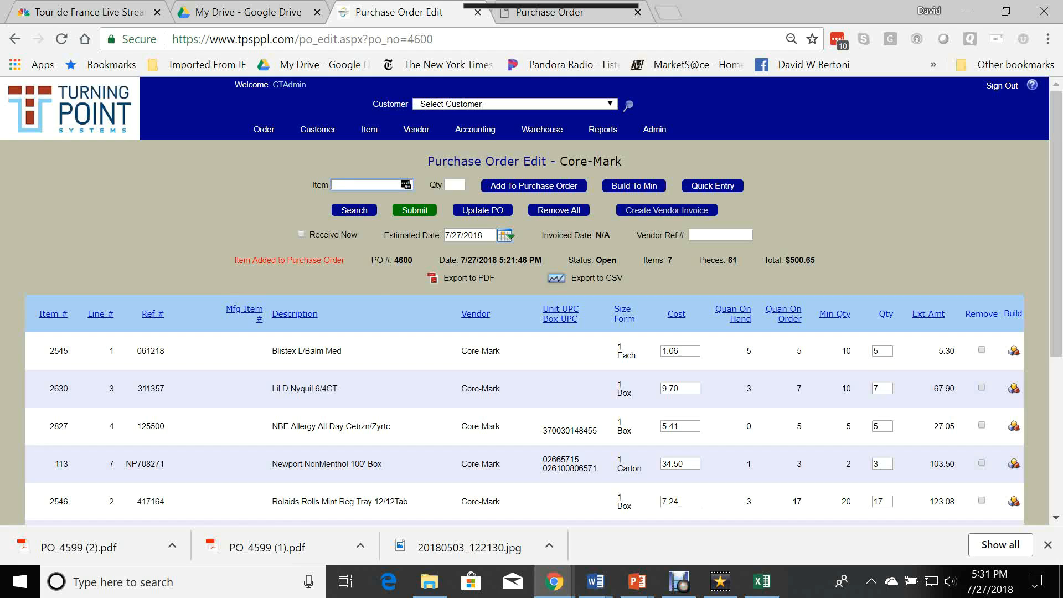
# Step: Add item 2283 to the purchase order, built to its minimum quantity, and check its line
pyautogui.write('2283')
pyautogui.click(626, 188)
pyautogui.scroll(-1, 133, 297)
pyautogui.scroll(-4, 136, 298)
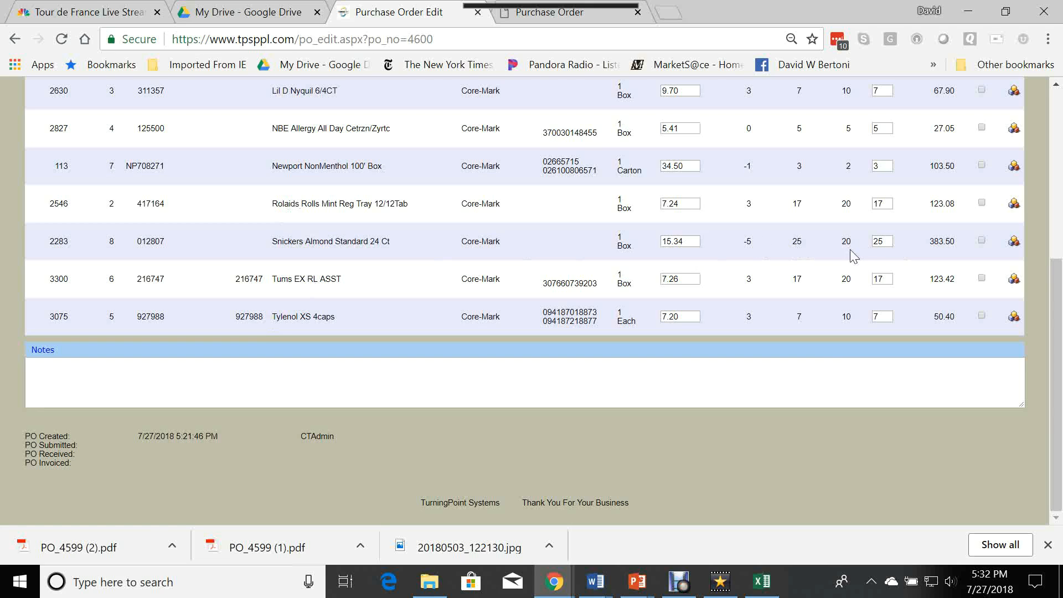
pyautogui.scroll(5, 1056, 330)
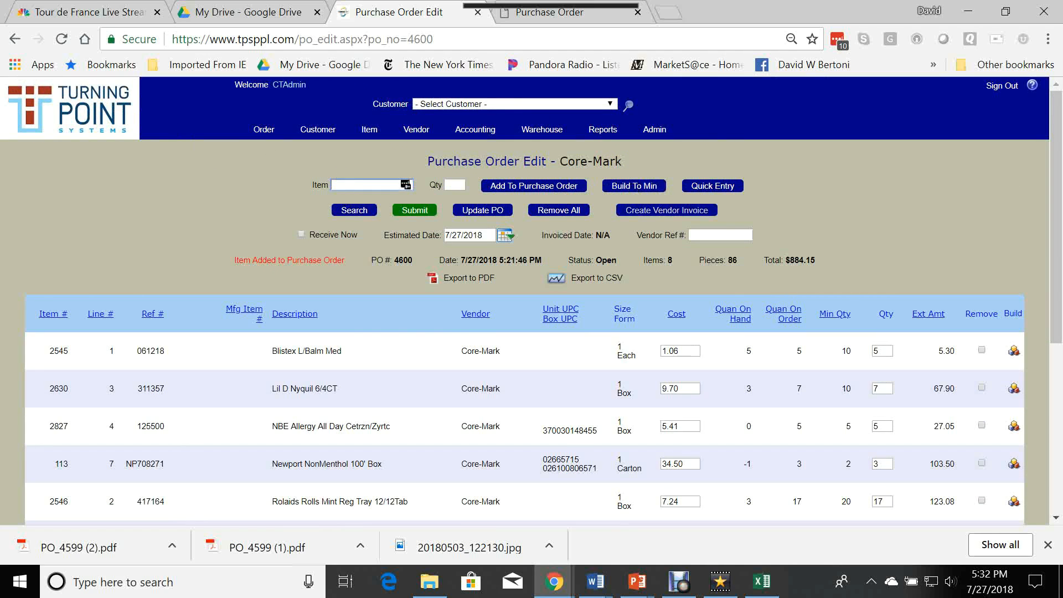
# Step: Try to build item 2612 to its minimum on the purchase order, and look it up in the purchase order item search
pyautogui.write('2612')
pyautogui.click(640, 190)
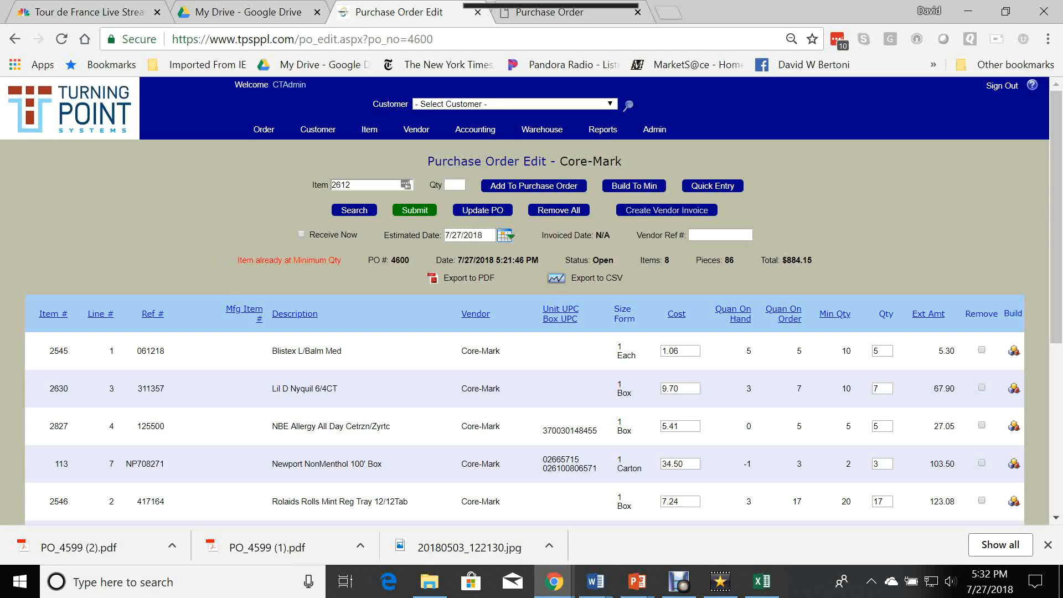
pyautogui.click(355, 211)
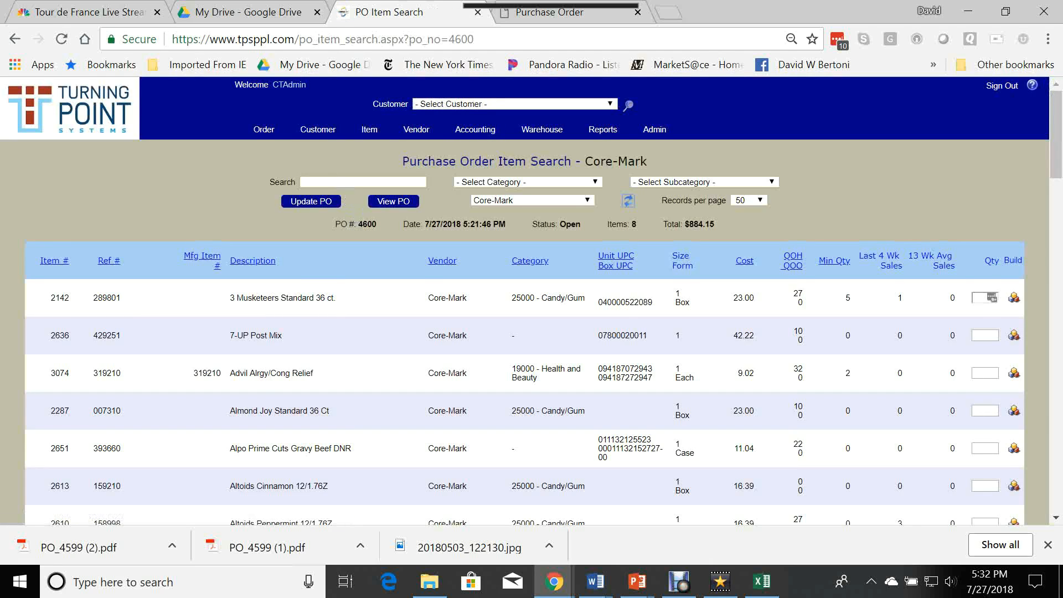
pyautogui.click(332, 181)
pyautogui.click(323, 225)
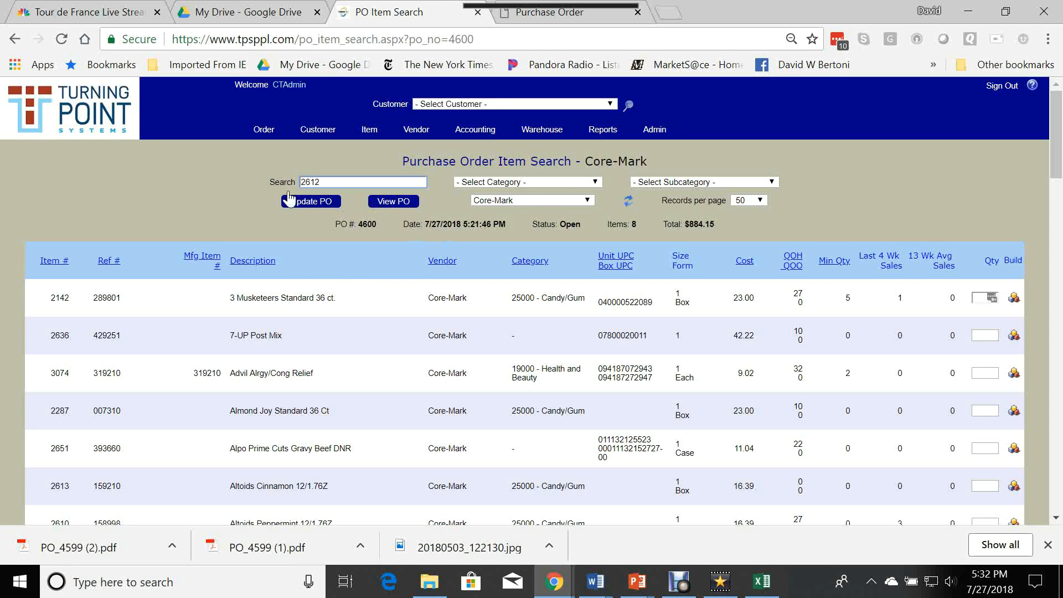
pyautogui.click(628, 201)
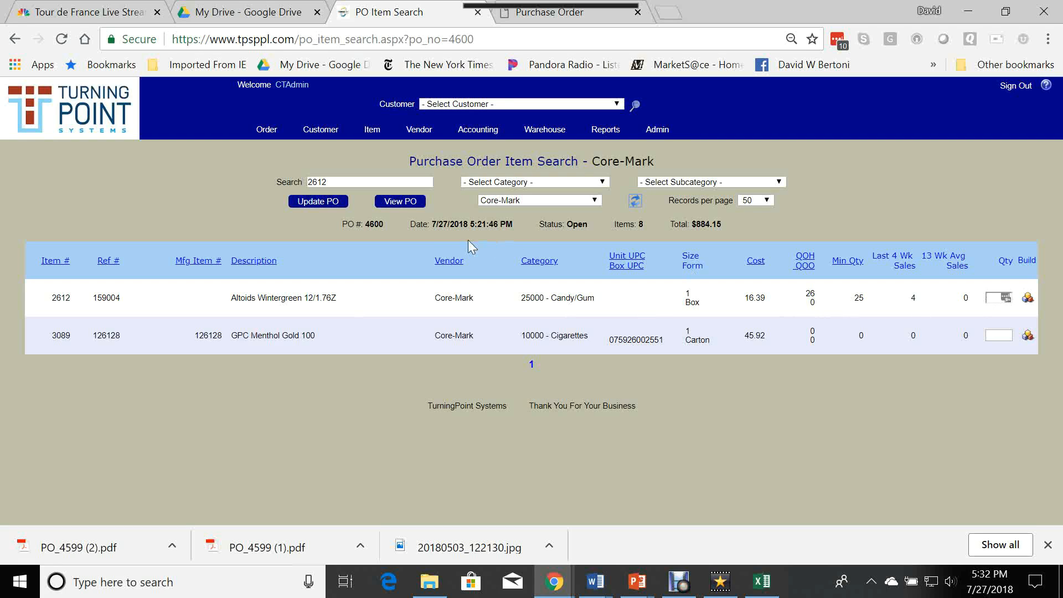
# Step: Return to the purchase orders list and reopen the open Core-Mark purchase order for editing
pyautogui.moveTo(425, 134)
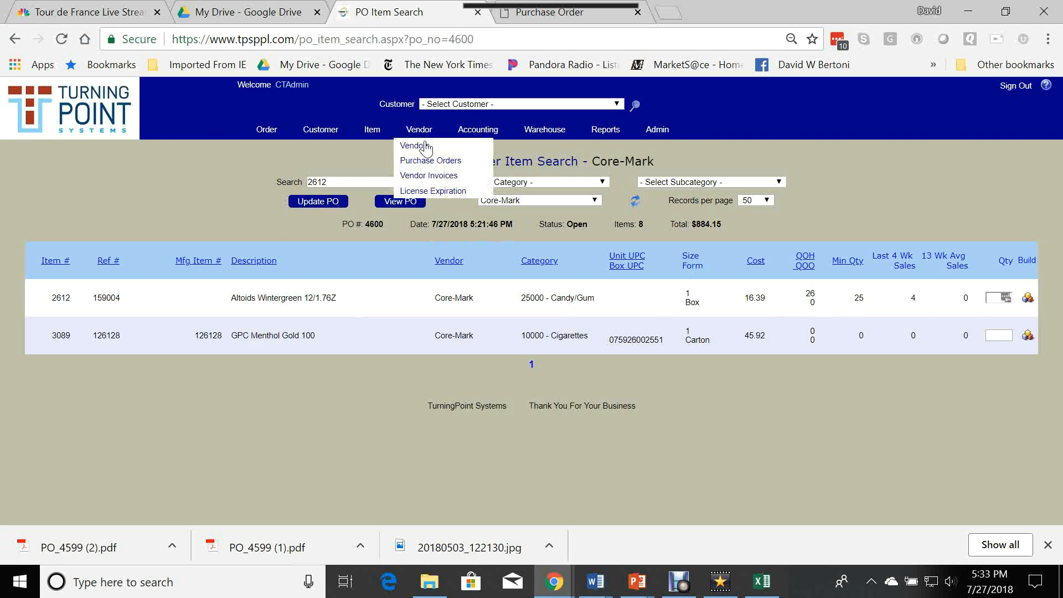
pyautogui.click(430, 162)
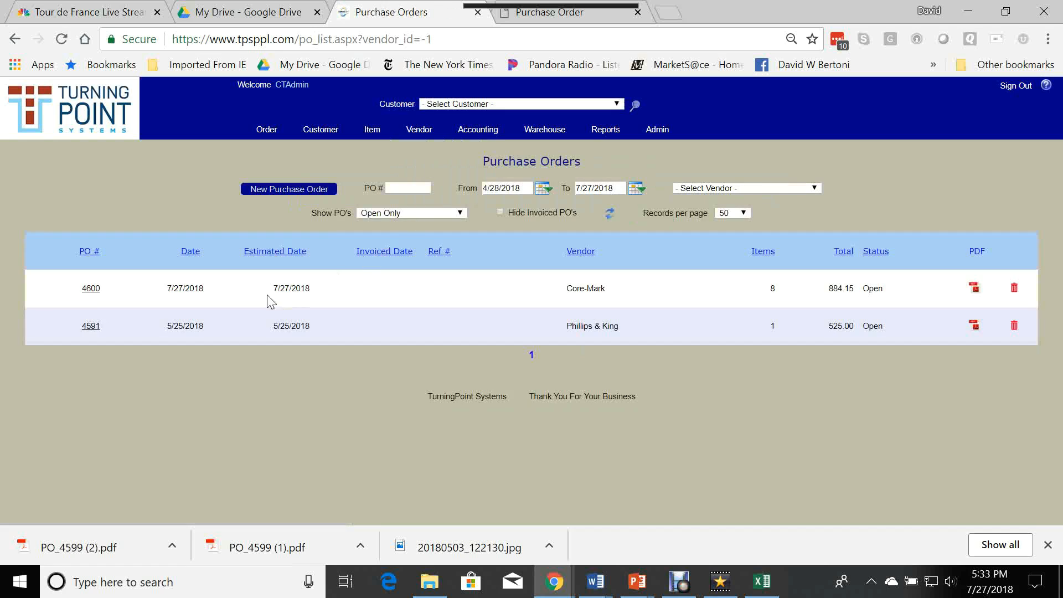
pyautogui.click(91, 290)
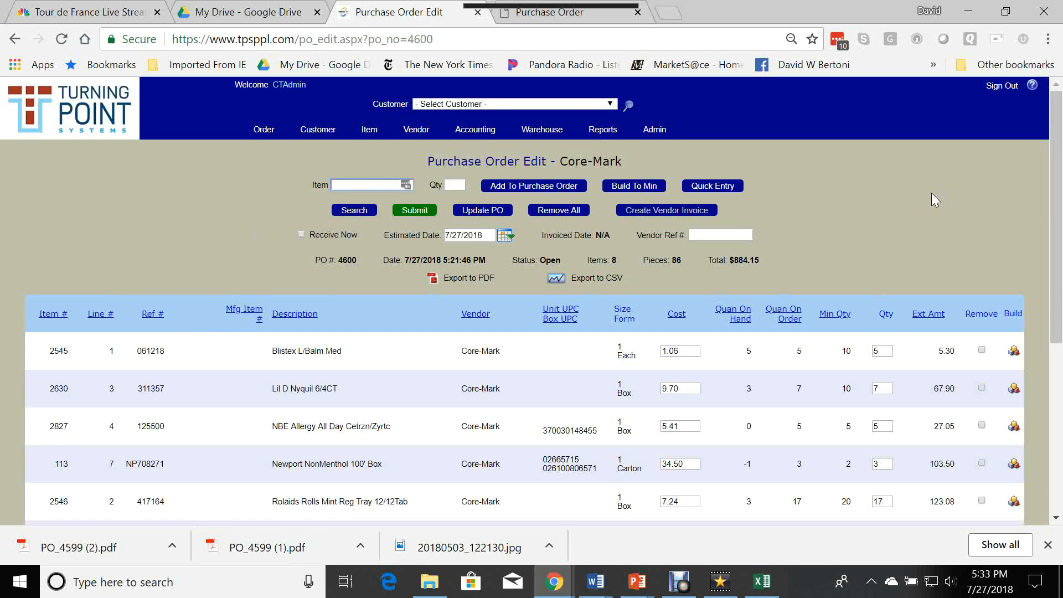
# Step: Remove item 3300, Tums EX RL ASST, from the Core-Mark purchase order and update the order
pyautogui.scroll(-3, 931, 193)
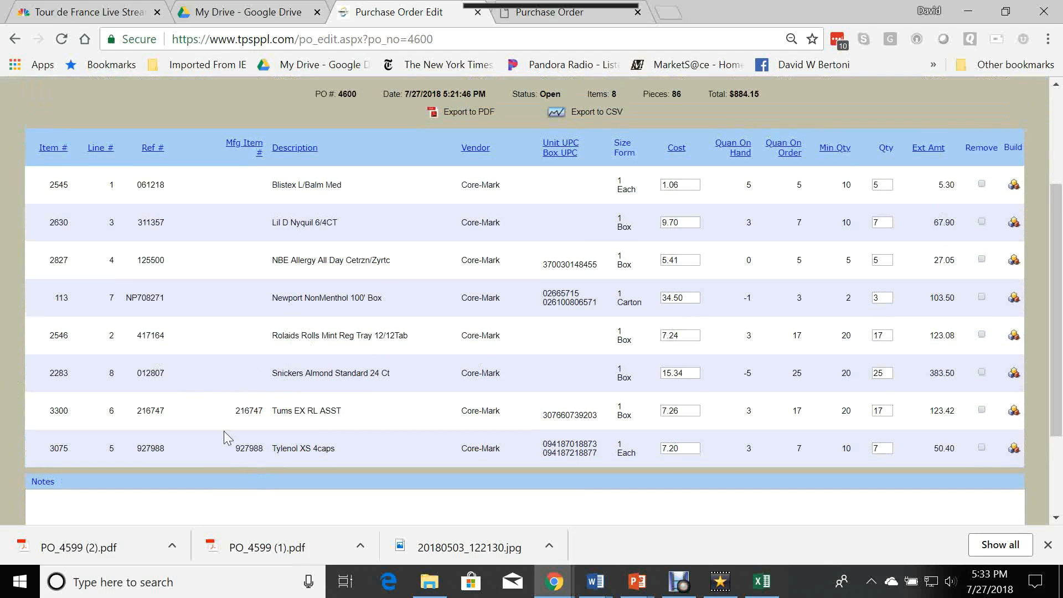
pyautogui.click(981, 411)
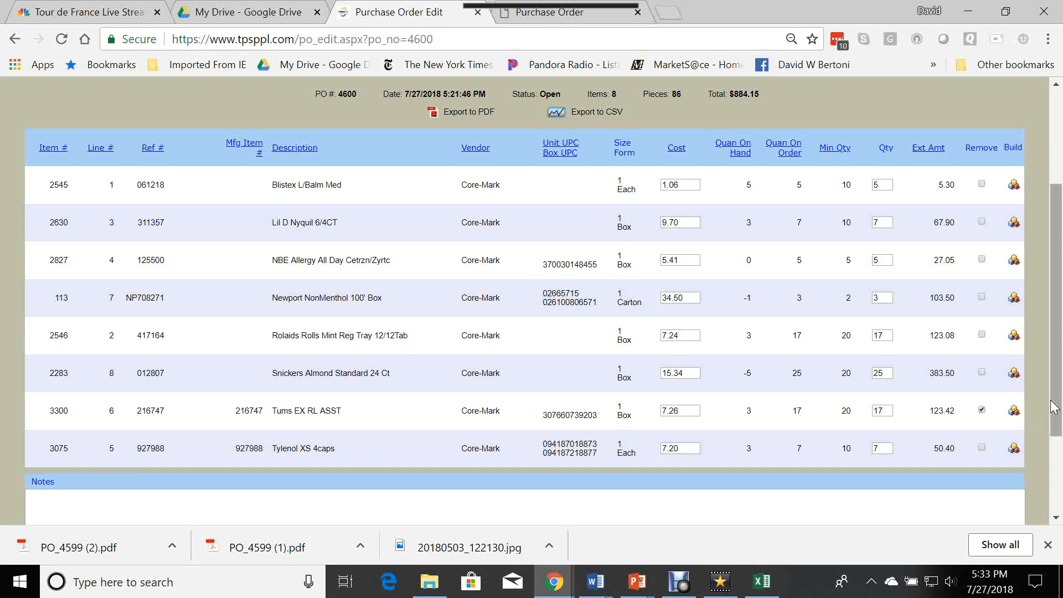
pyautogui.scroll(2, 1049, 412)
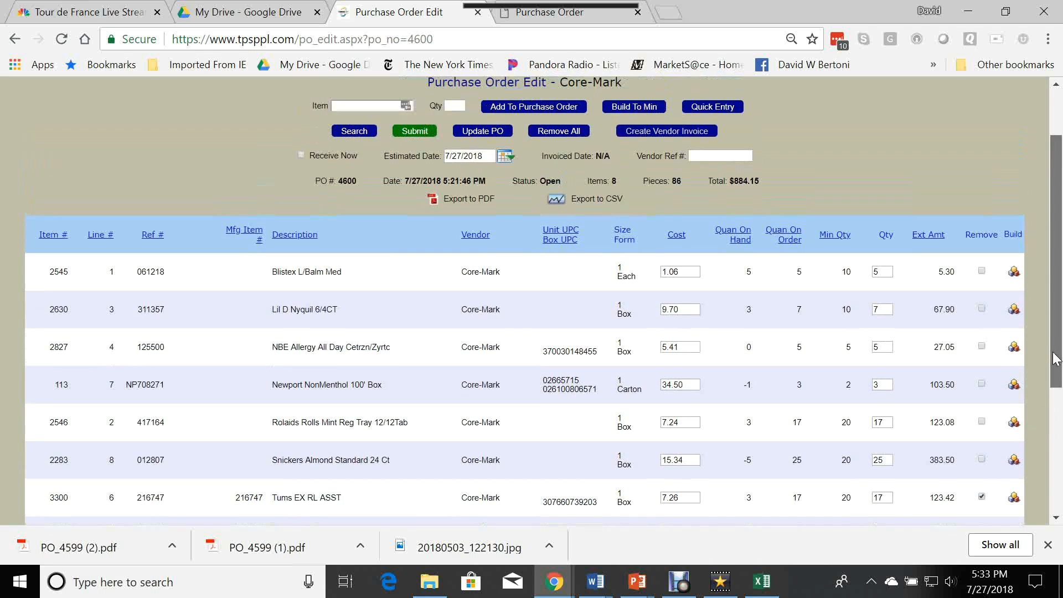
pyautogui.click(482, 133)
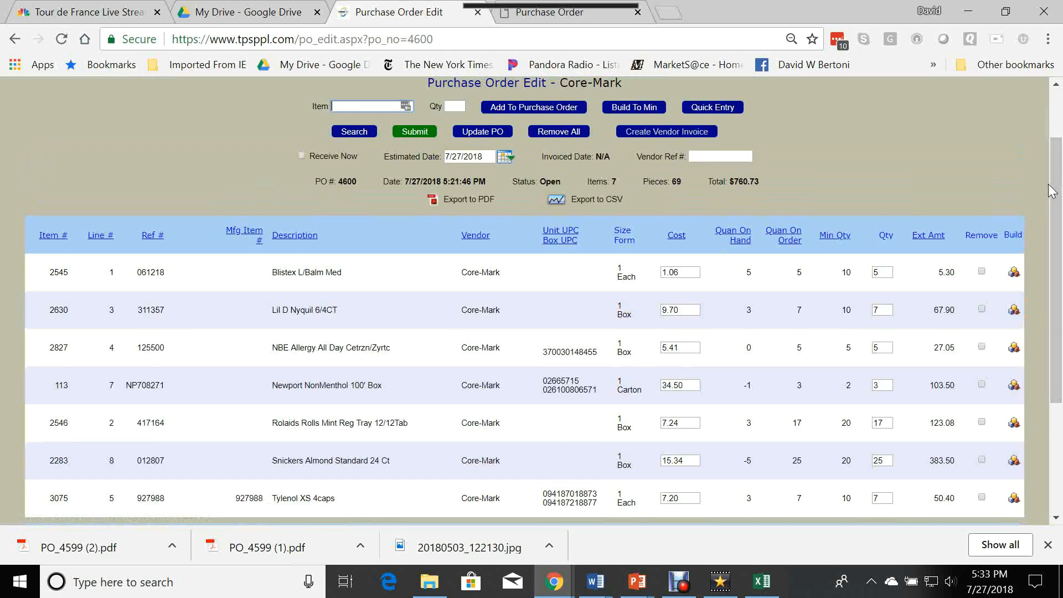
# Step: Submit the Core-Mark purchase order and confirm the submission
pyautogui.moveTo(1054, 184); pyautogui.dragTo(1053, 190)
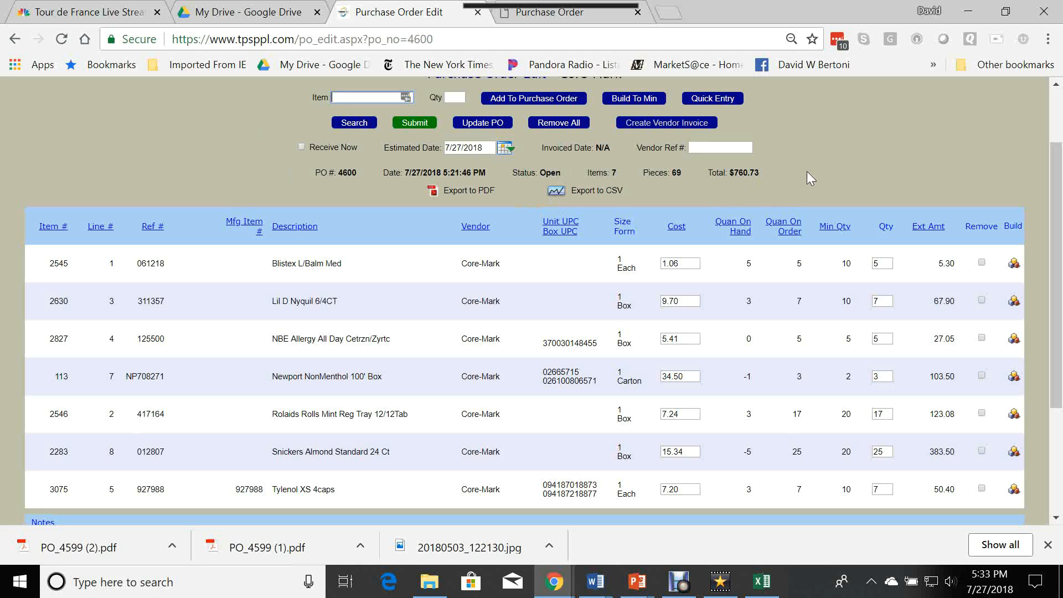
pyautogui.moveTo(1058, 181); pyautogui.dragTo(1057, 158)
pyautogui.click(403, 211)
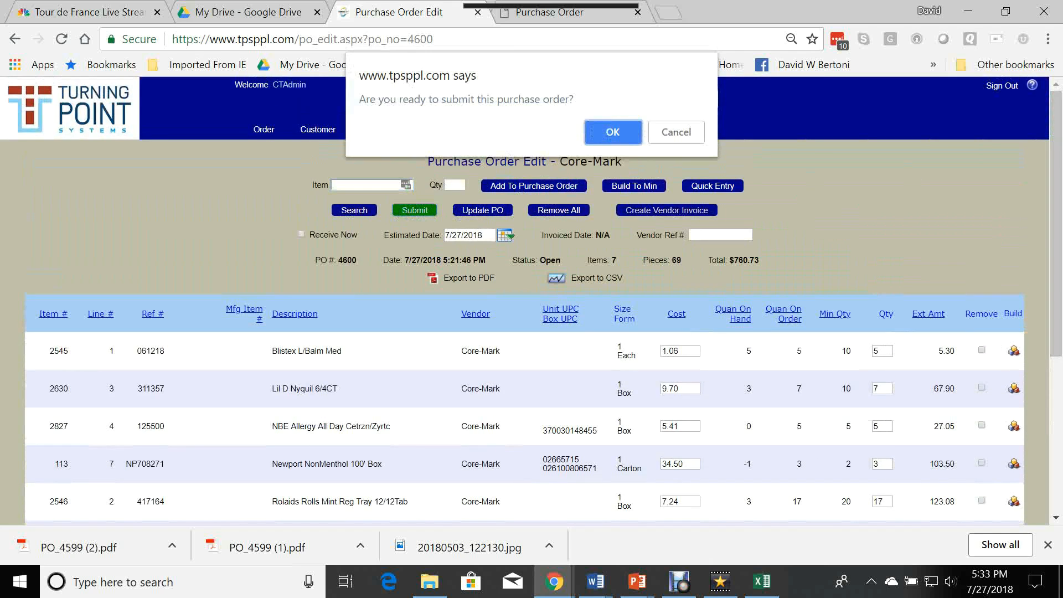
pyautogui.click(608, 134)
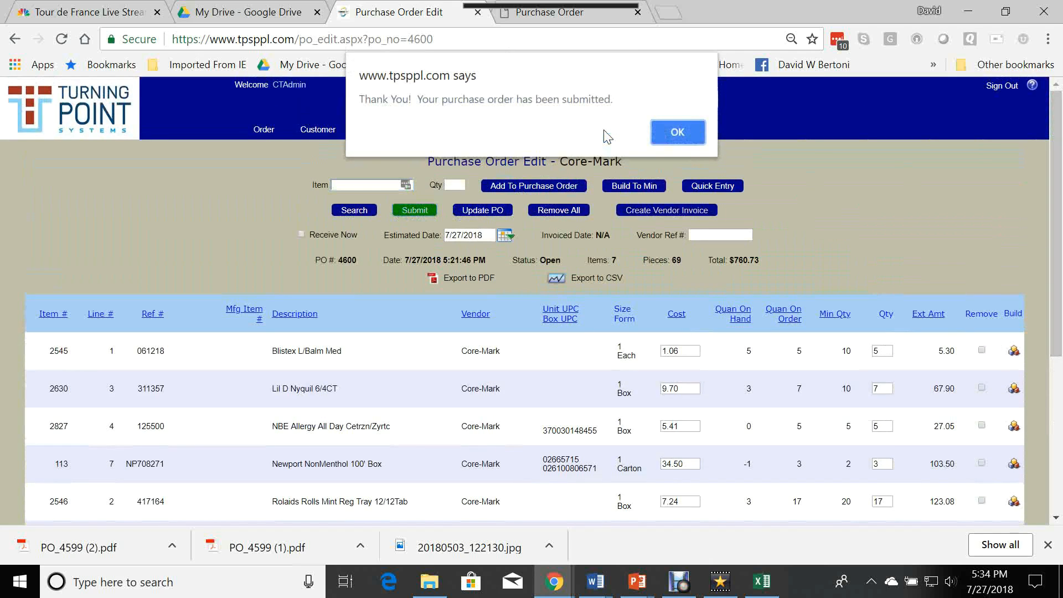
pyautogui.click(678, 133)
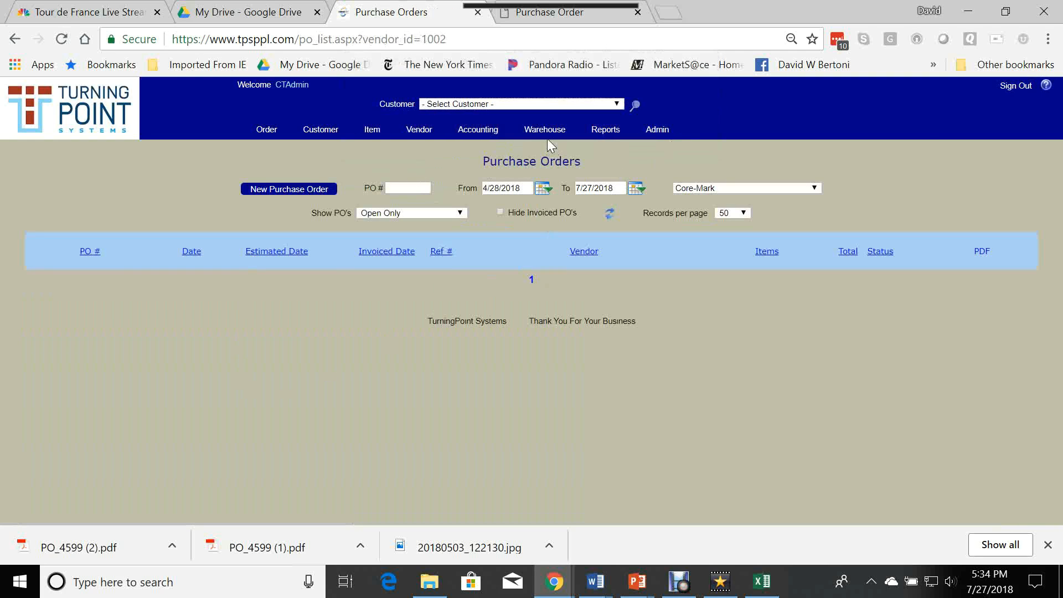
# Step: Open the warehouse receiving list and generate the PDF of the submitted Core-Mark purchase order
pyautogui.moveTo(547, 133)
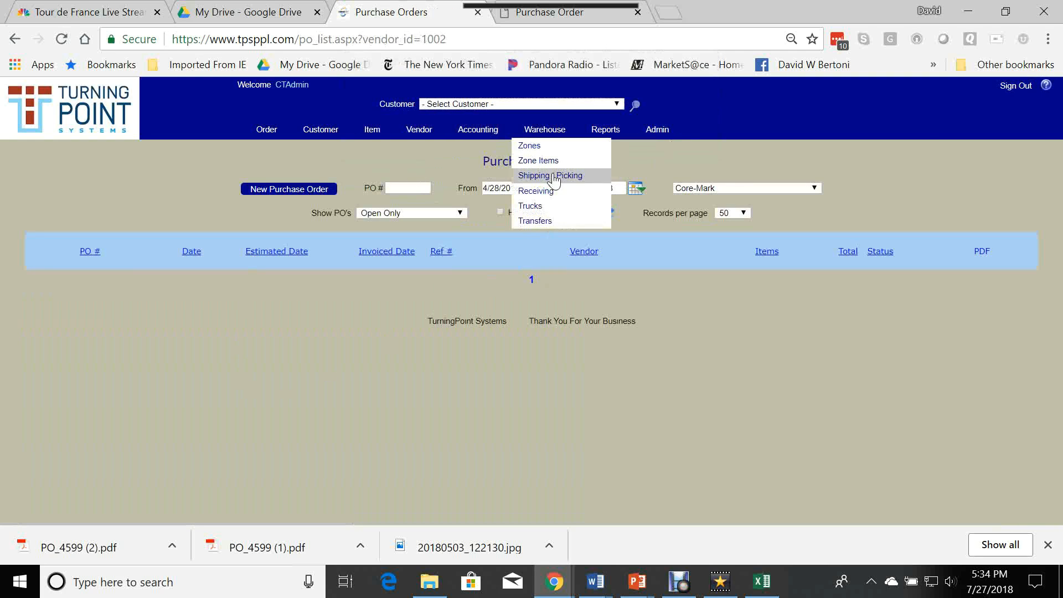
pyautogui.click(541, 191)
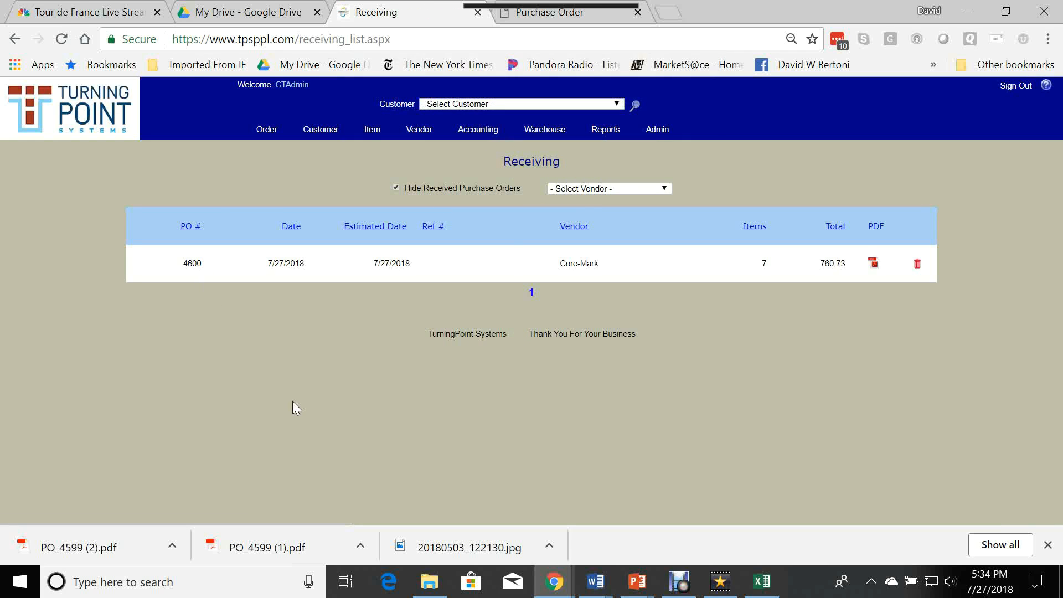
pyautogui.click(873, 265)
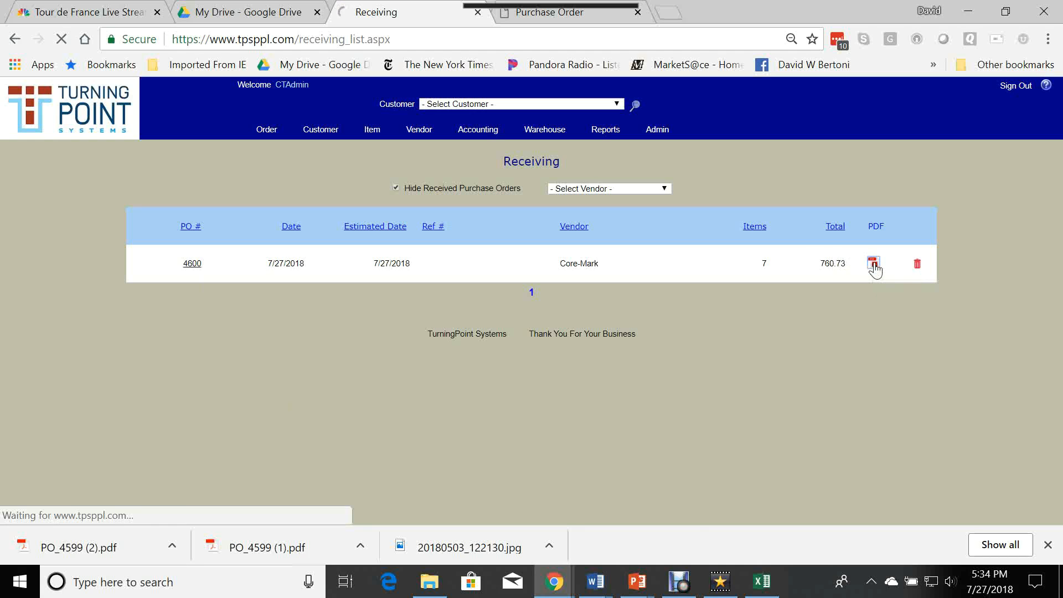